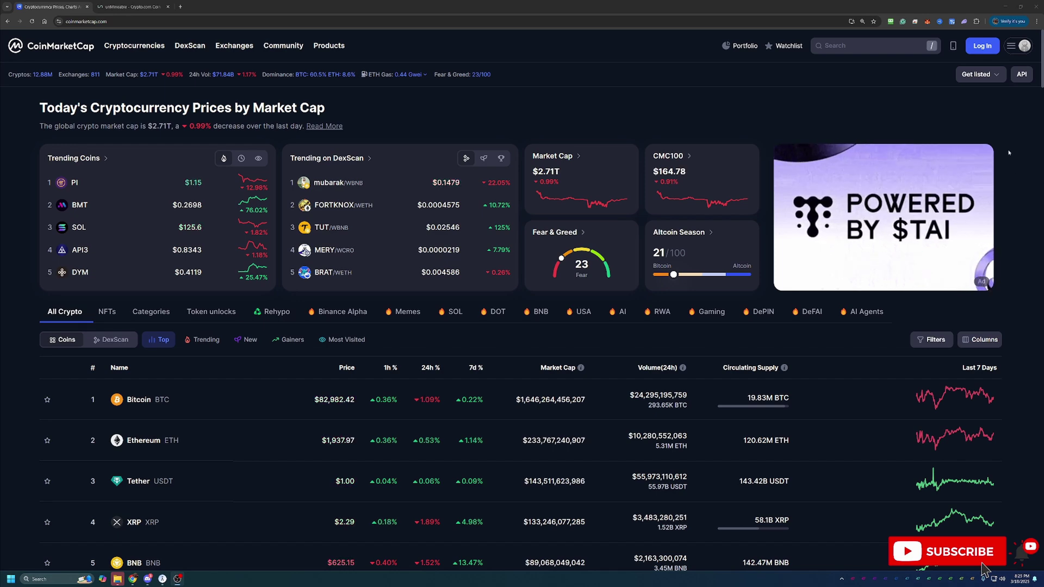
Scroll through the CoinMarketCap coin ranking table
scroll(1008, 151, down, 1)
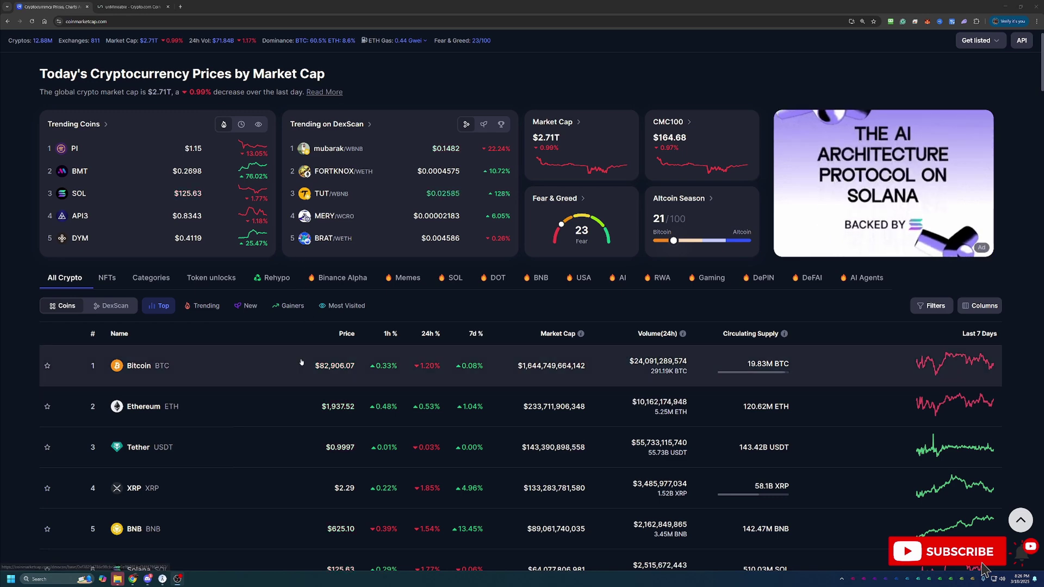
scroll(307, 359, down, 2)
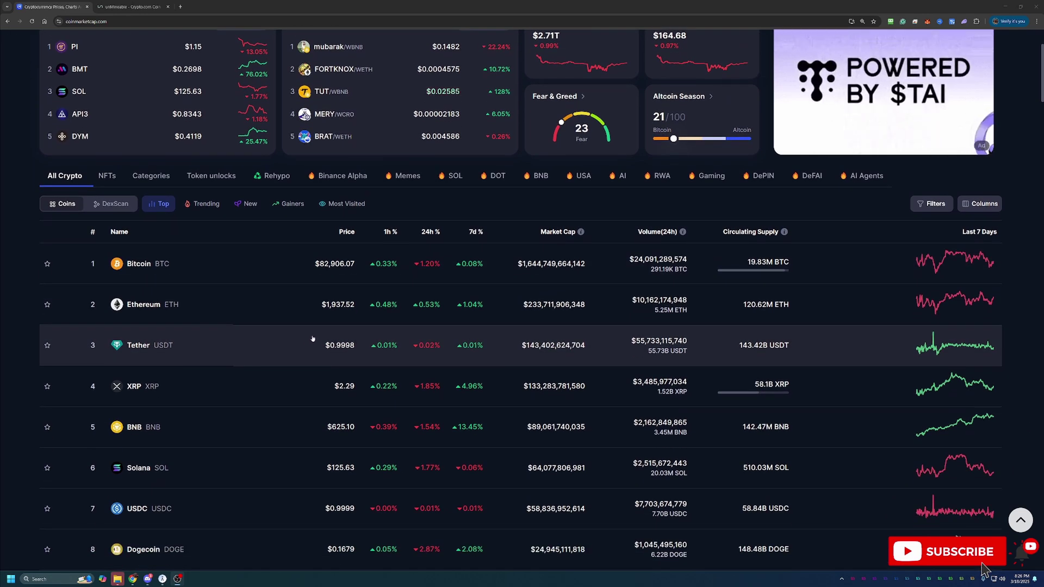
scroll(312, 340, down, 1)
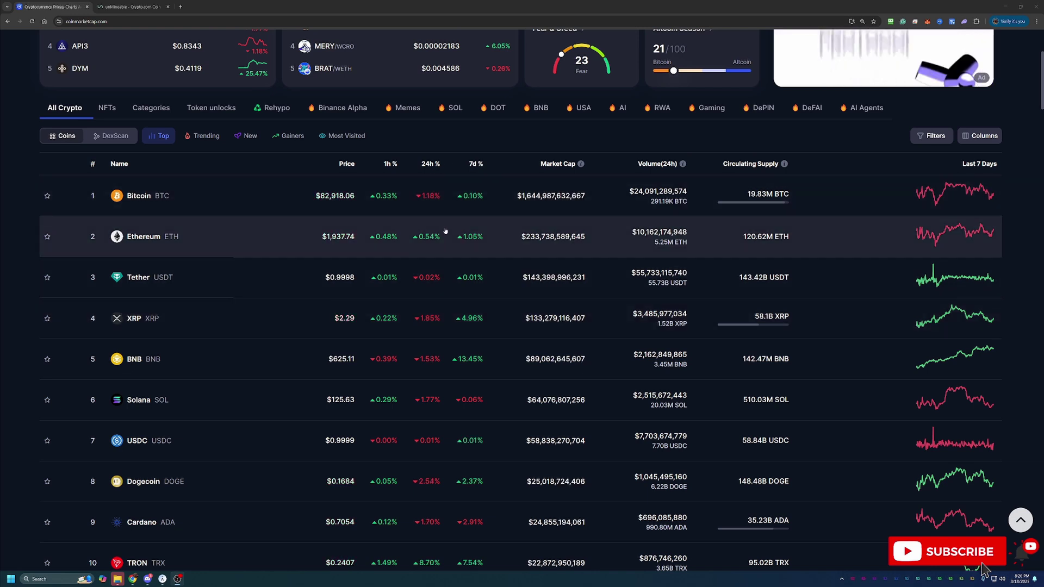
scroll(446, 233, down, 1)
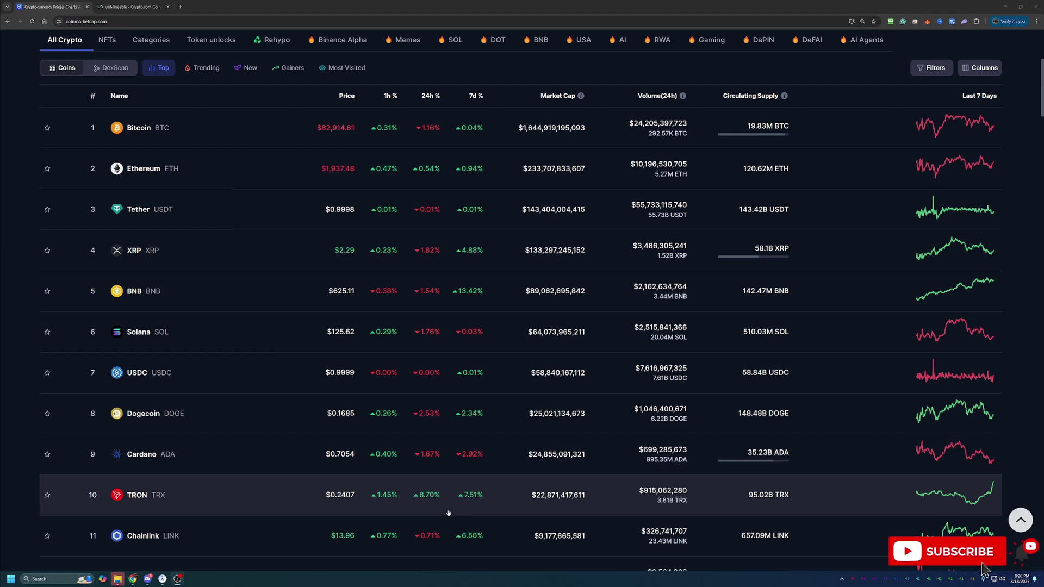
scroll(448, 512, down, 6)
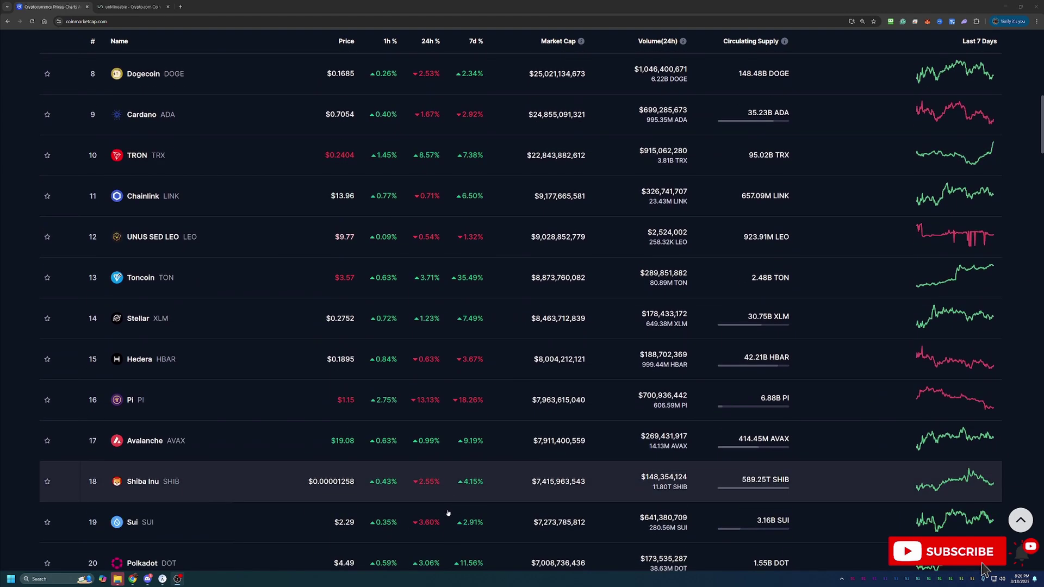
scroll(448, 513, down, 9)
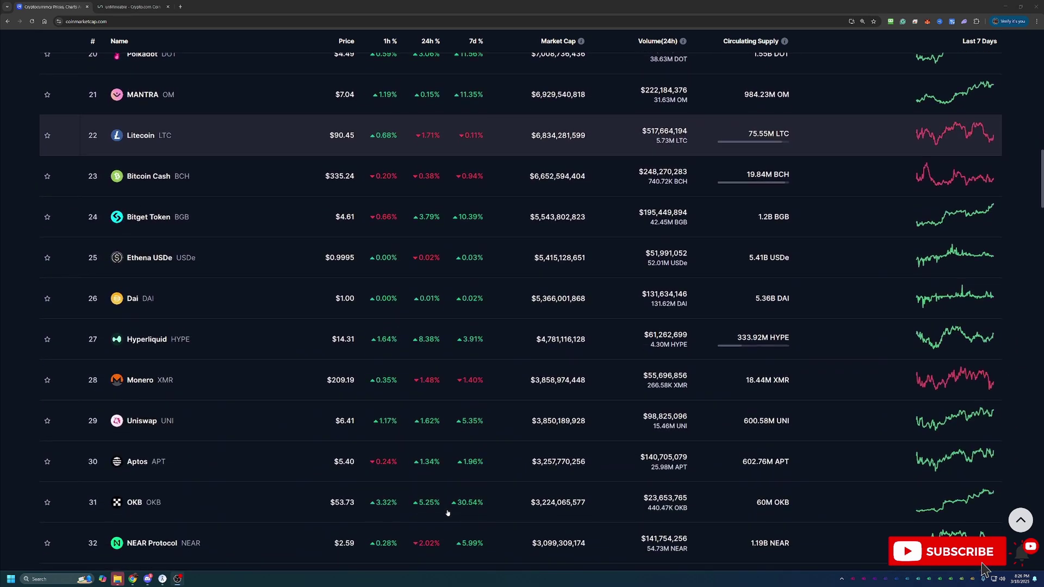
scroll(448, 513, down, 10)
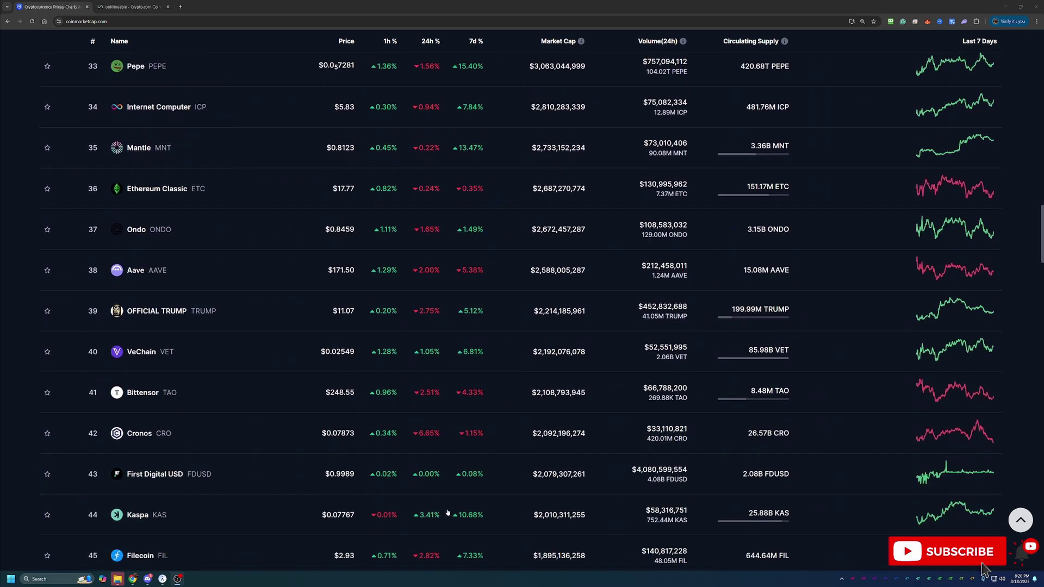
scroll(448, 513, down, 10)
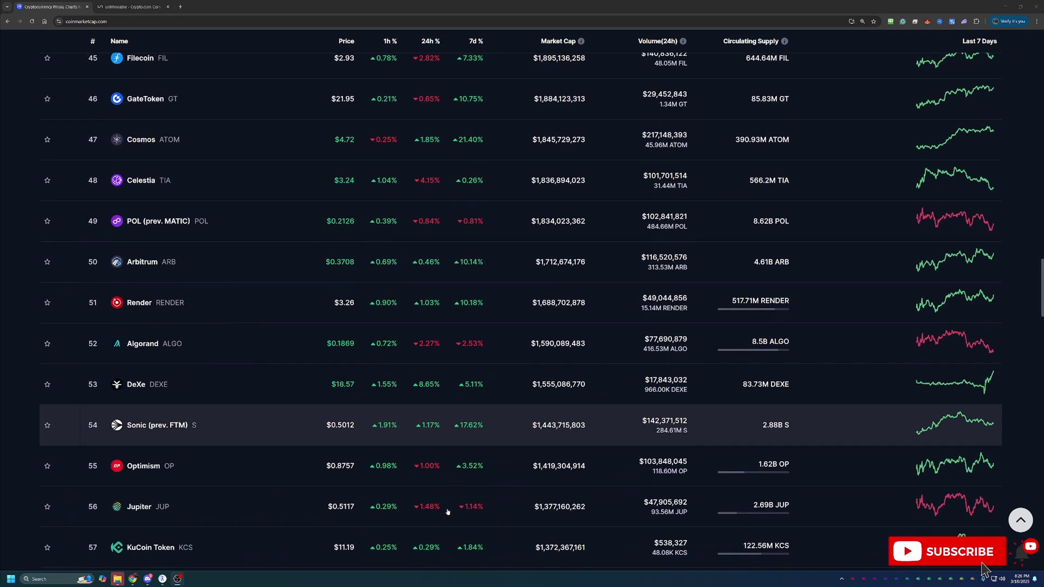
scroll(448, 512, down, 8)
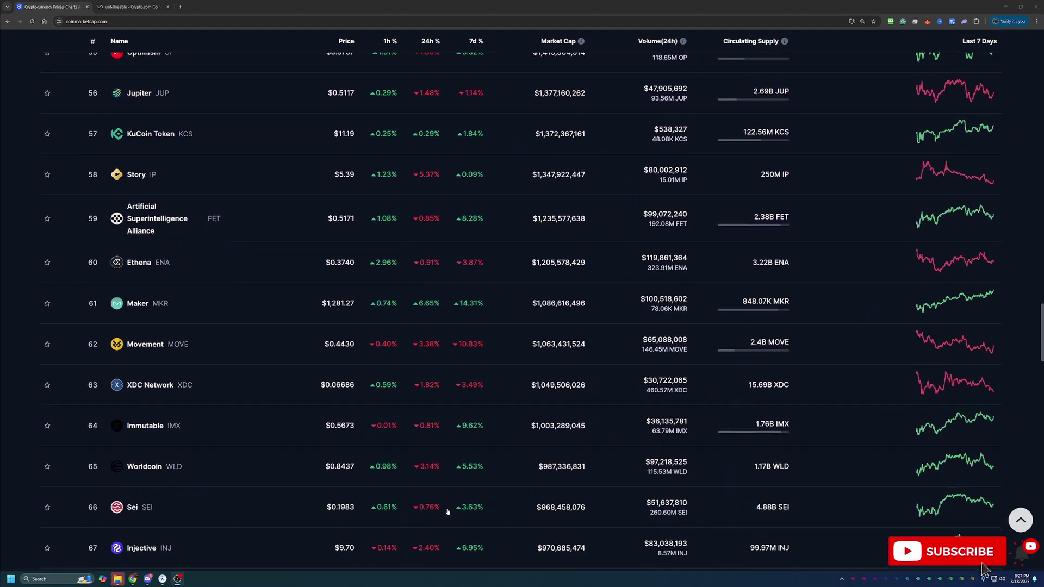
scroll(501, 425, down, 4)
scroll(897, 103, up, 4)
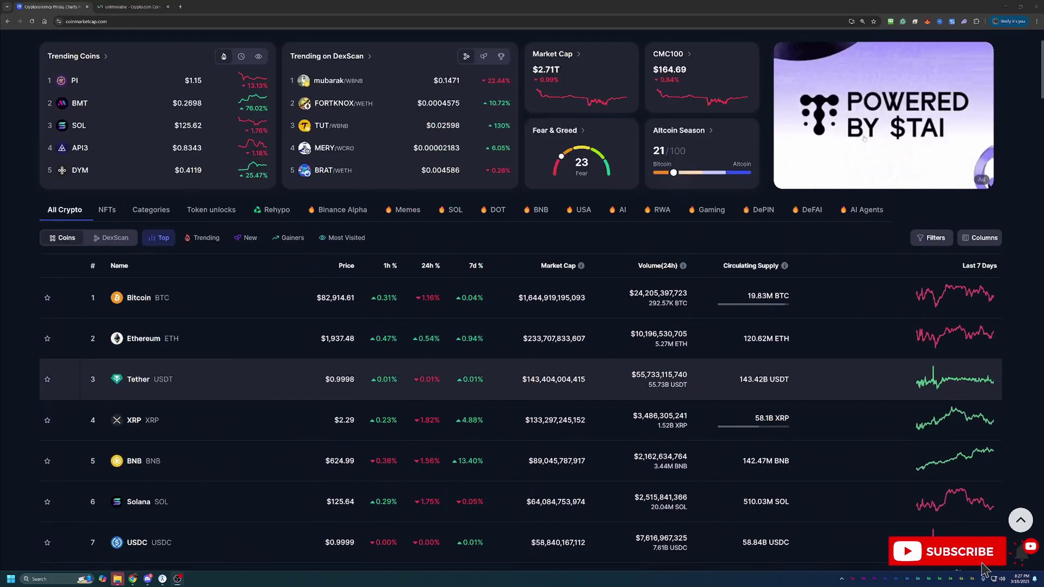
scroll(870, 109, up, 2)
Search CoinMarketCap for CRO to find Cronos, then close the search results
click(899, 50)
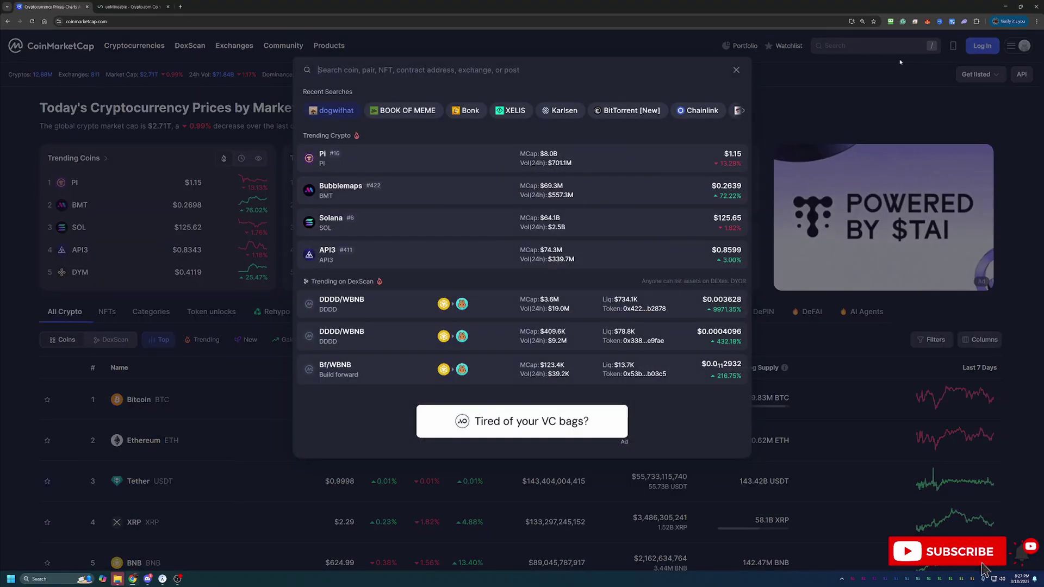
text(cr)
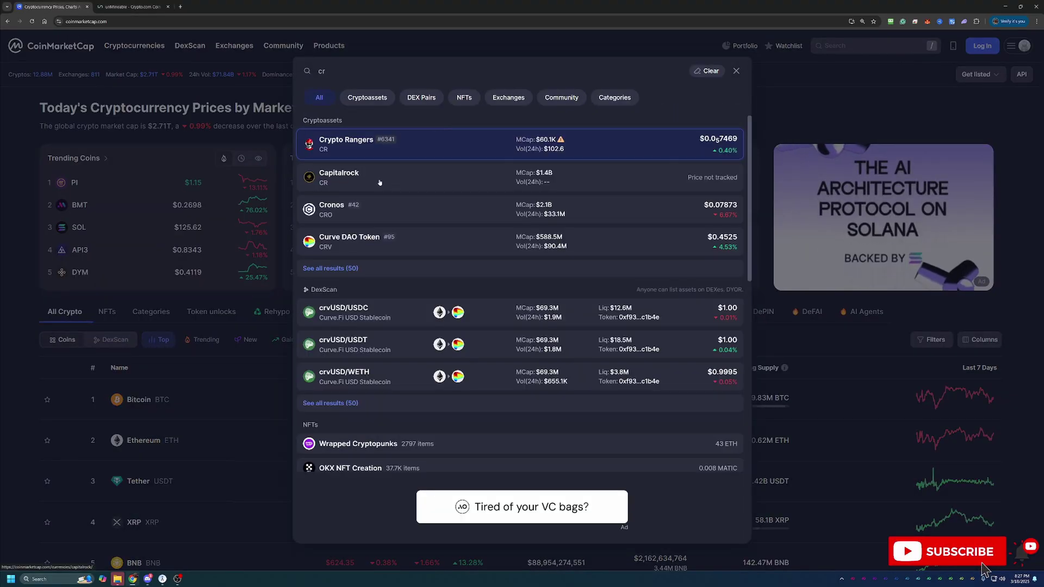
text(yp)
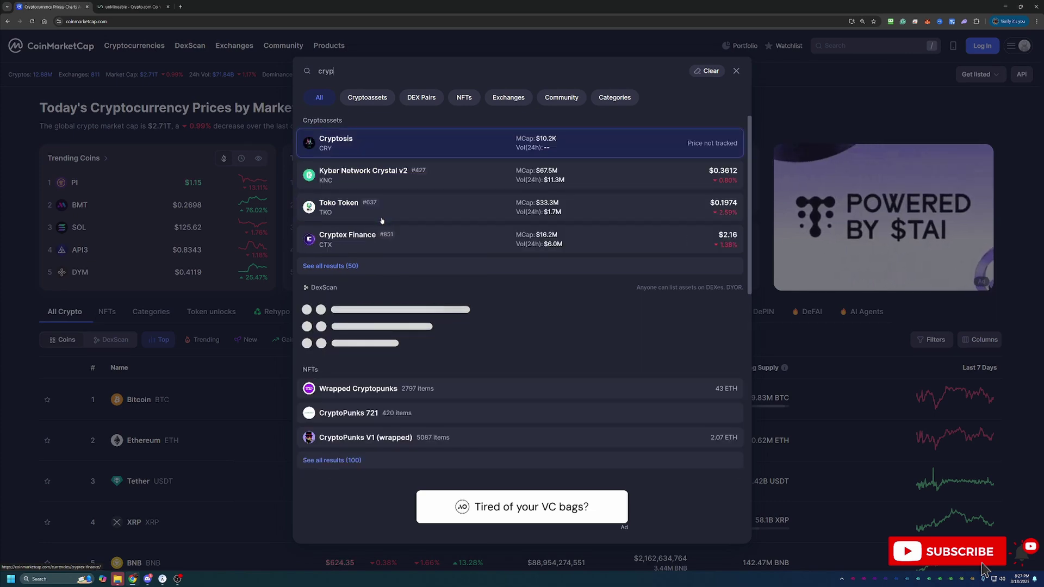
text(to.co)
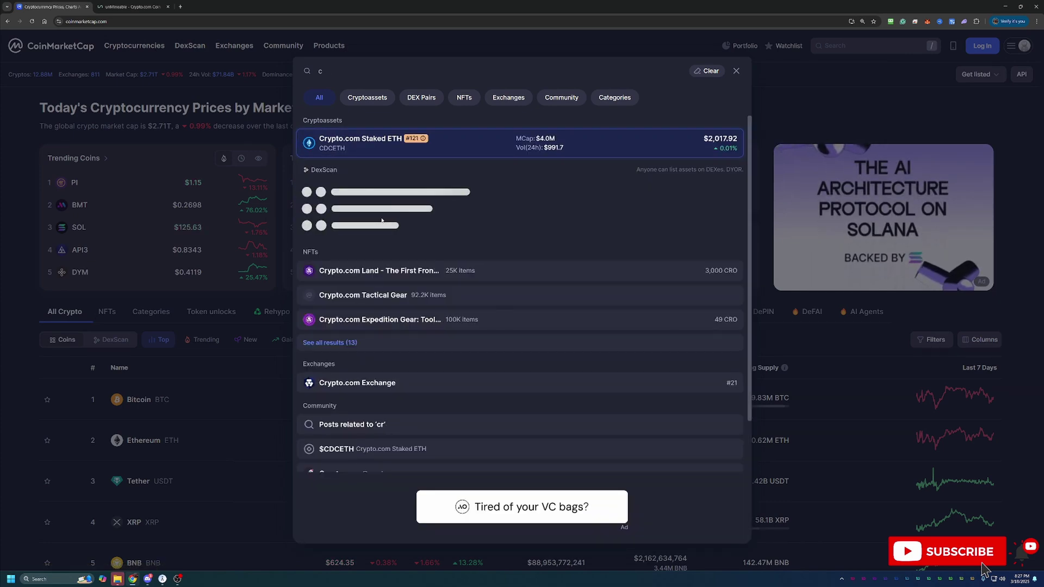
key(ctrl+a)
key(BackSpace)
text(CRO)
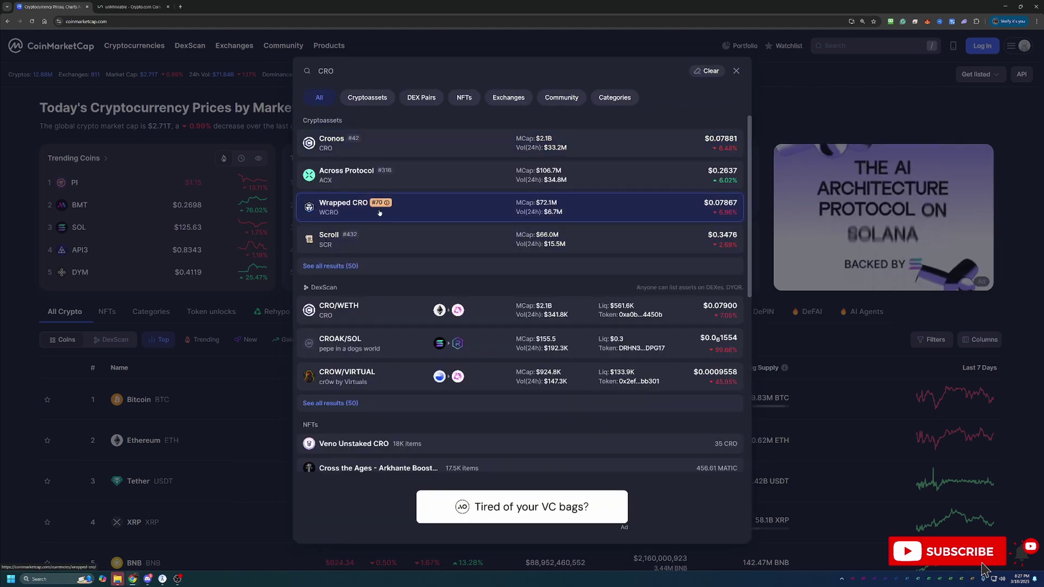
click(233, 401)
scroll(234, 402, down, 7)
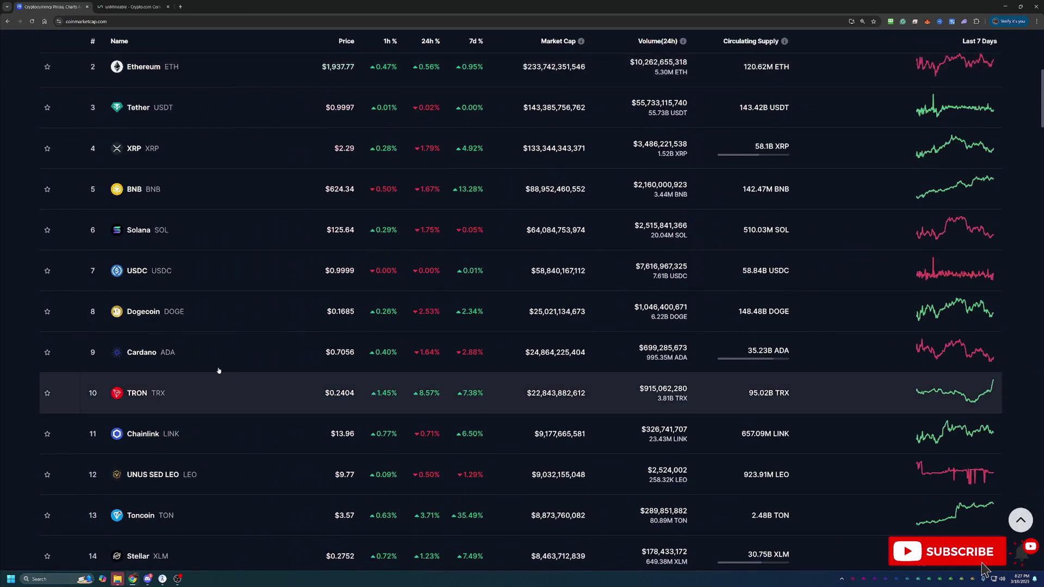
Glance at the unMineable CRO tab, then return to the CoinMarketCap coin list
click(151, 3)
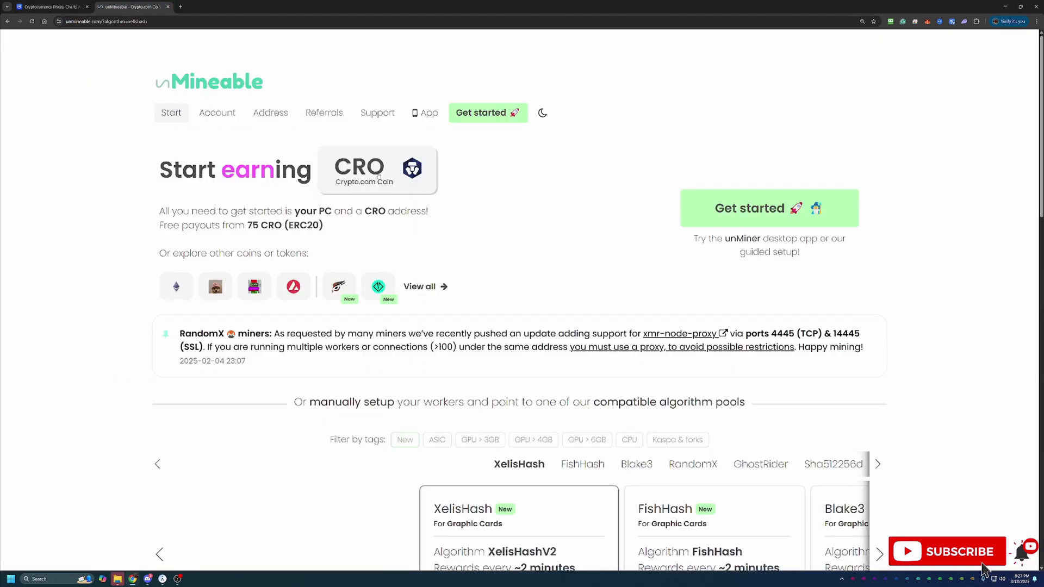
key(ctrl+shift+Tab)
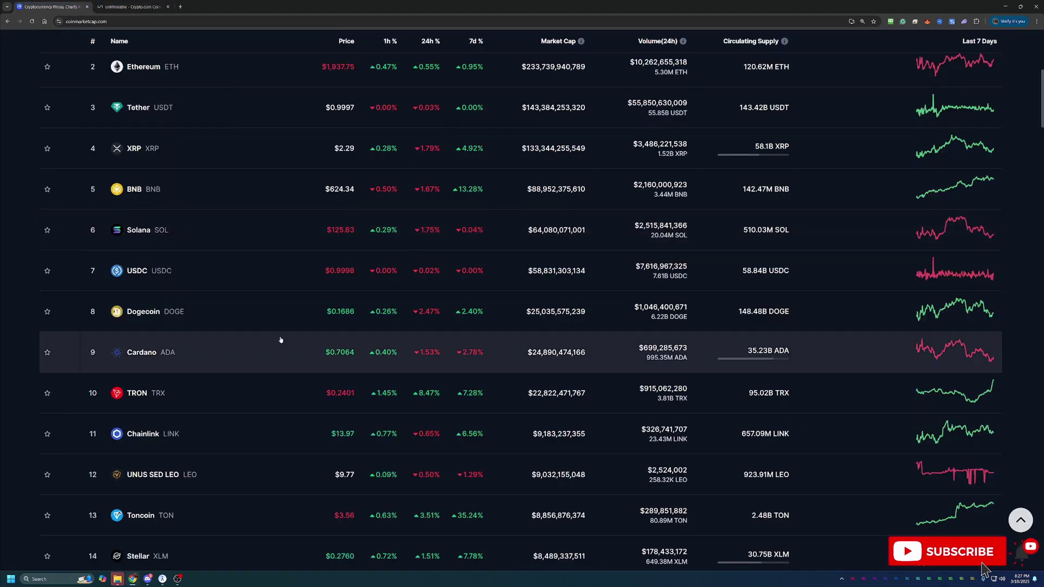
scroll(201, 405, down, 5)
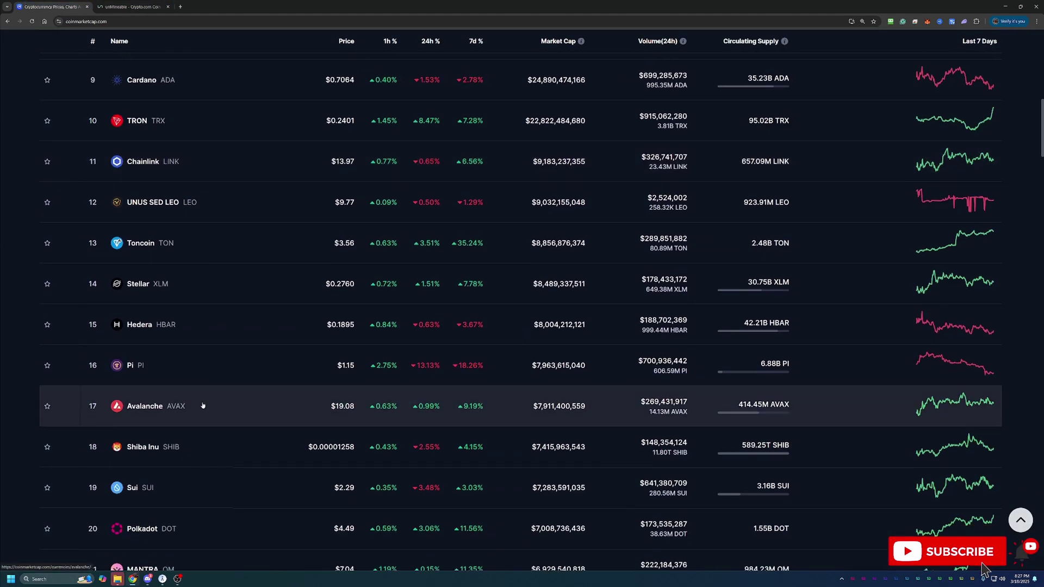
scroll(202, 405, down, 4)
scroll(190, 303, up, 3)
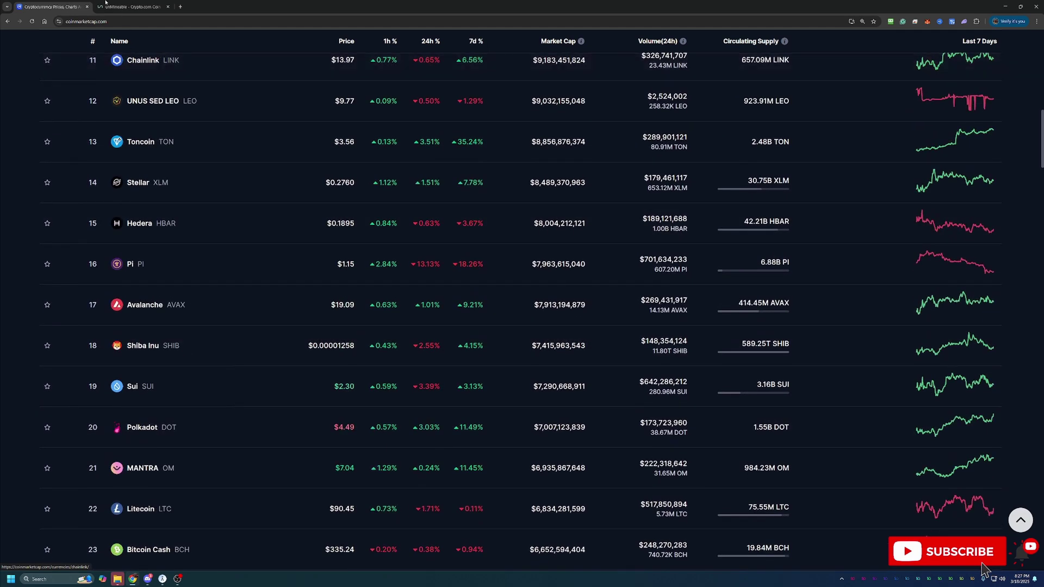
Switch to the unMineable CRO page and scroll down to the XelisHash pool and setup guides
click(130, 7)
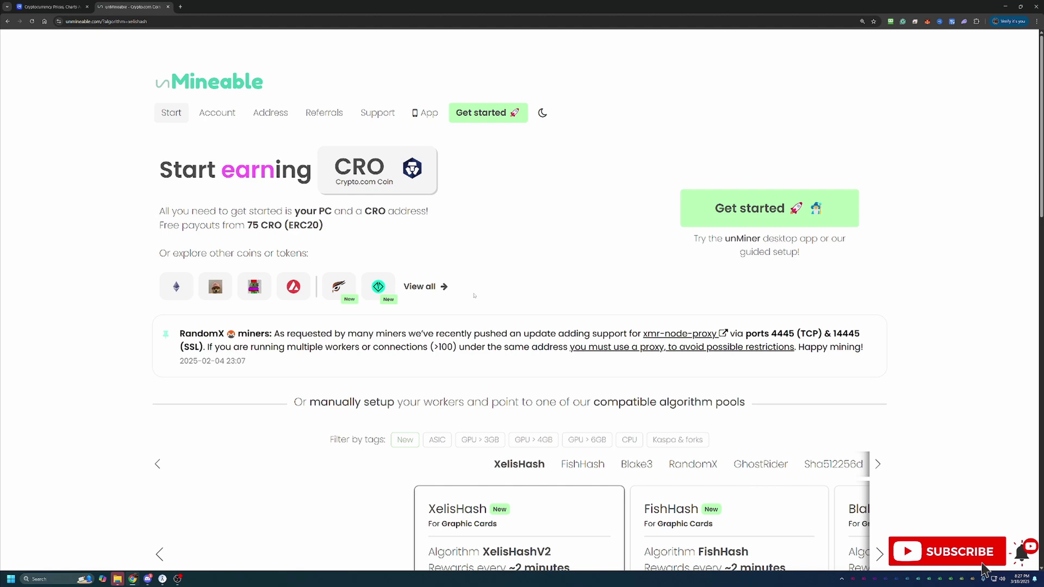
scroll(681, 329, down, 1)
scroll(641, 366, down, 1)
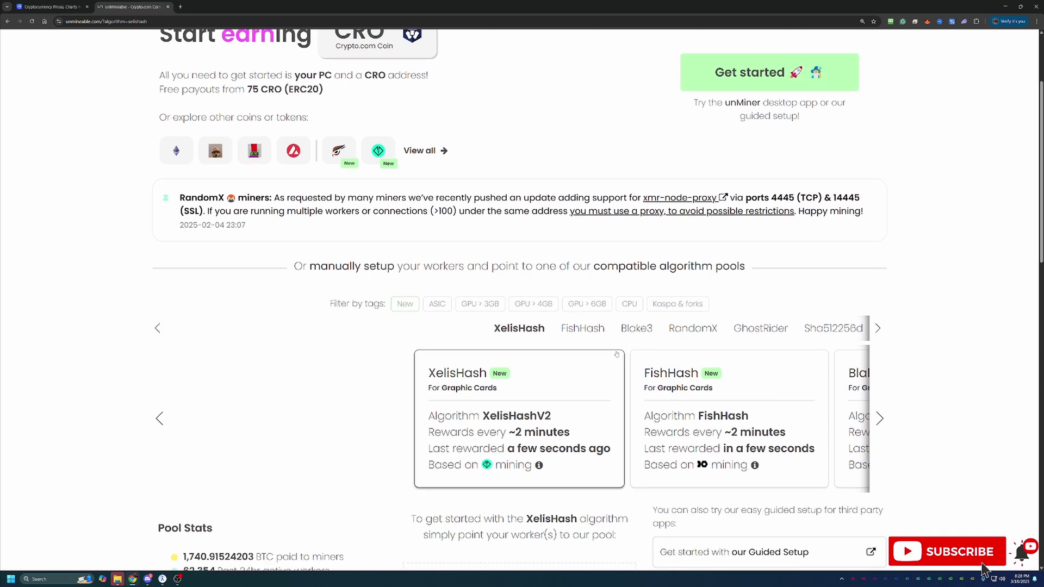
scroll(620, 326, up, 1)
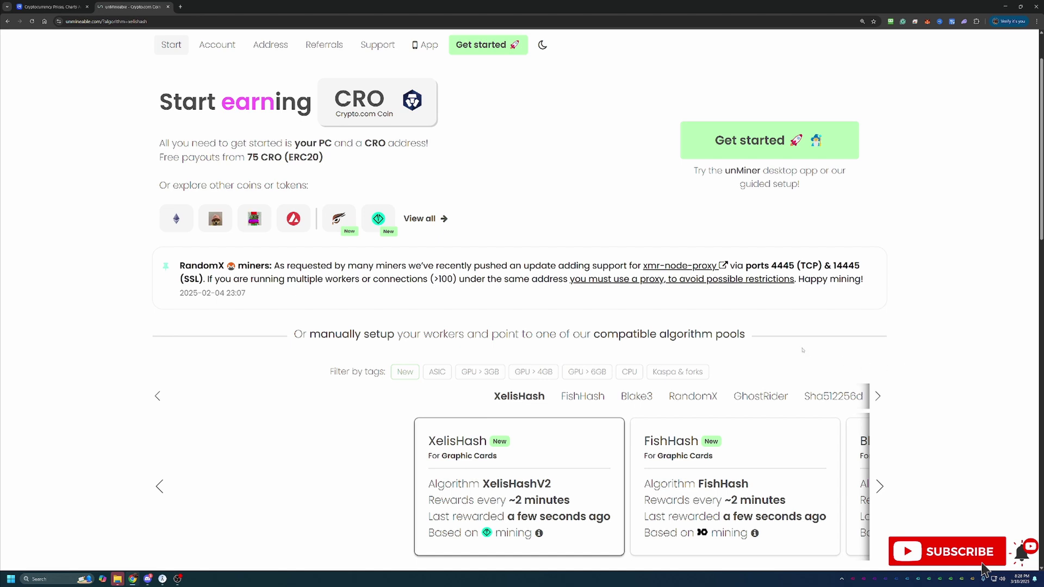
scroll(802, 348, up, 1)
scroll(783, 348, down, 1)
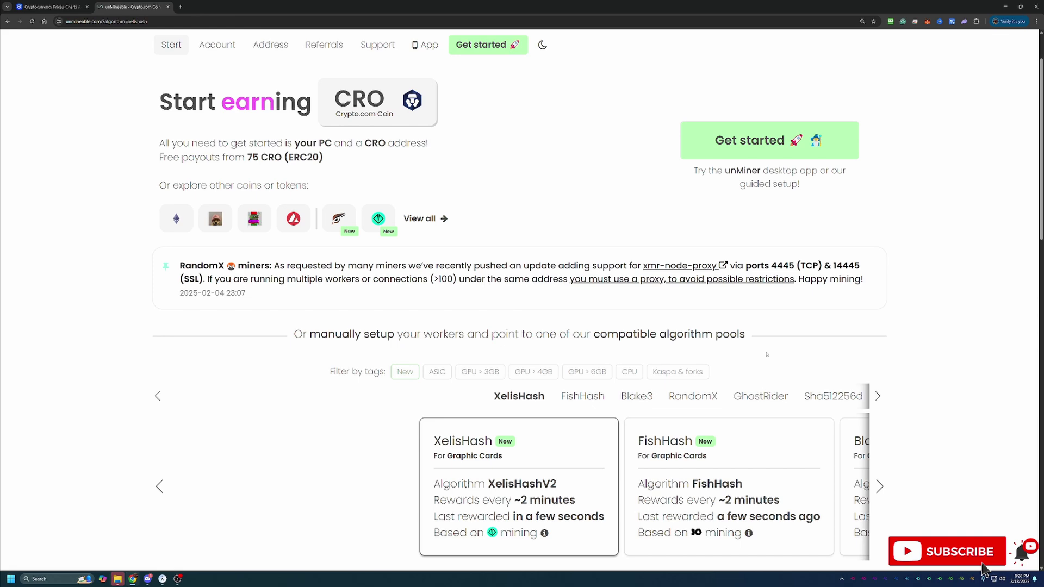
scroll(767, 355, down, 3)
scroll(767, 355, down, 2)
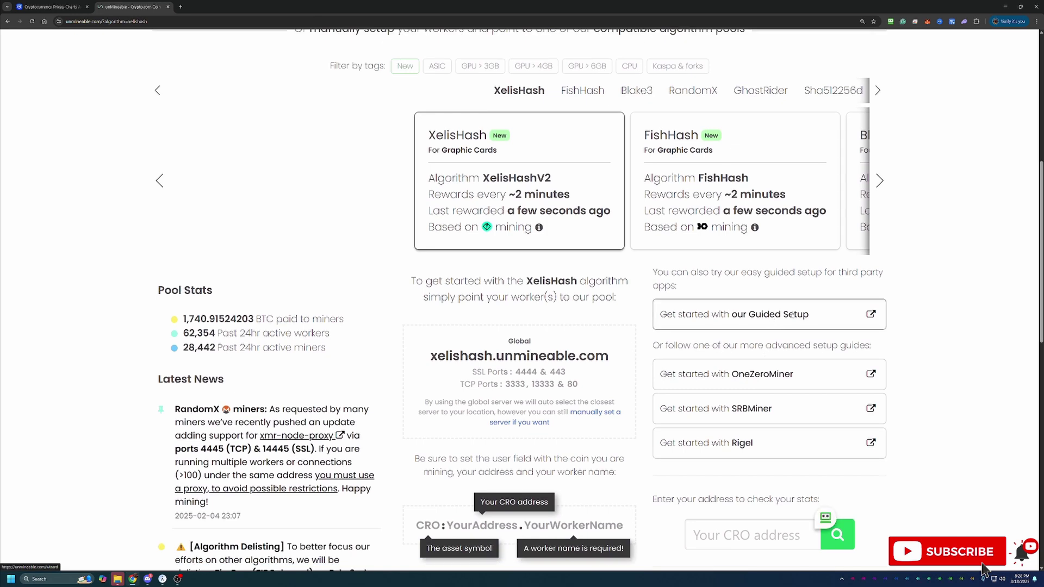
Run the Guided Setup with Basic mode, GPU, the KAWPOW algorithm and Crypto.com Coin (CRO)
click(793, 314)
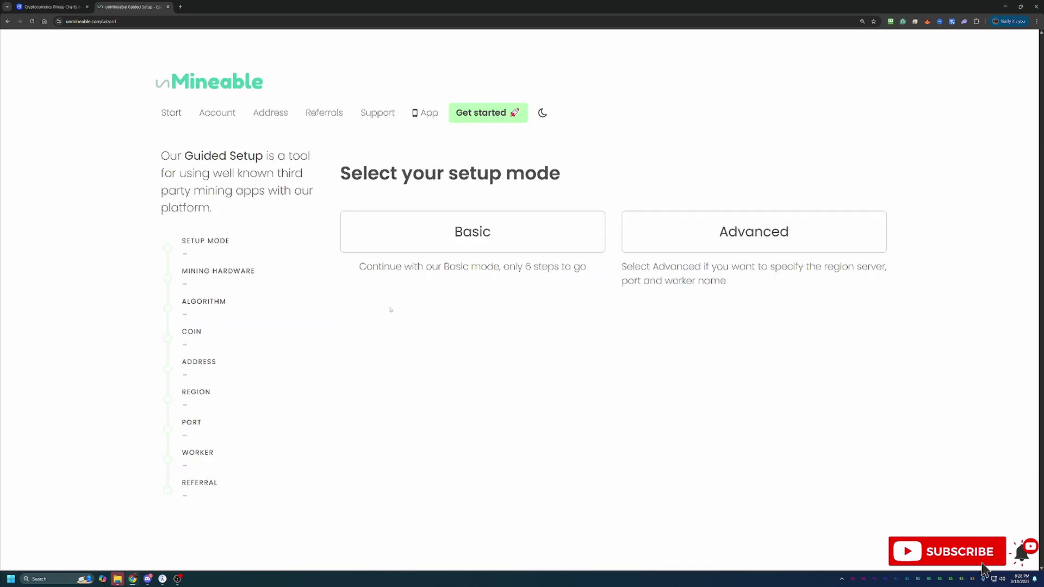
click(515, 229)
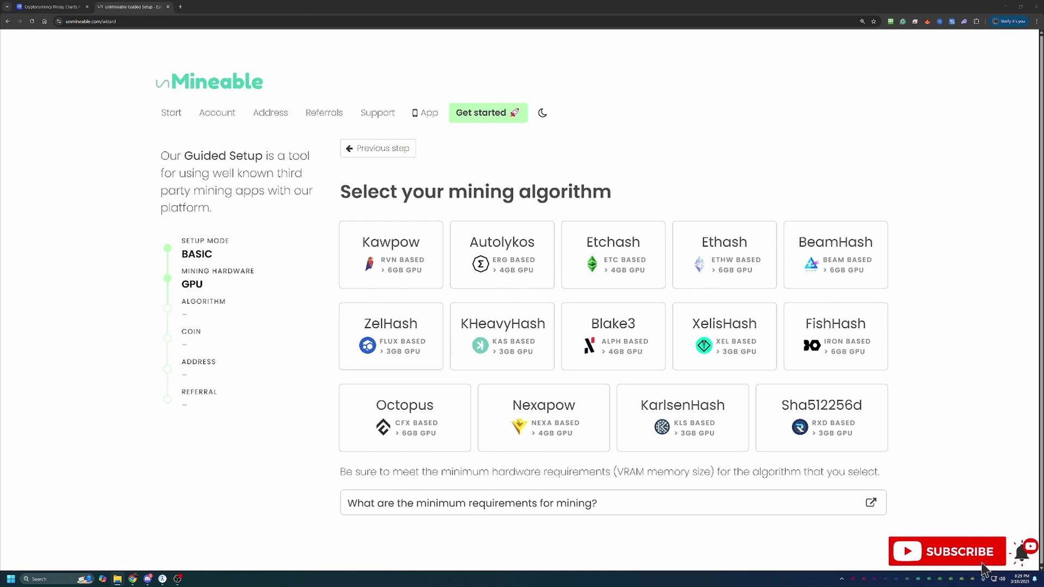
click(391, 254)
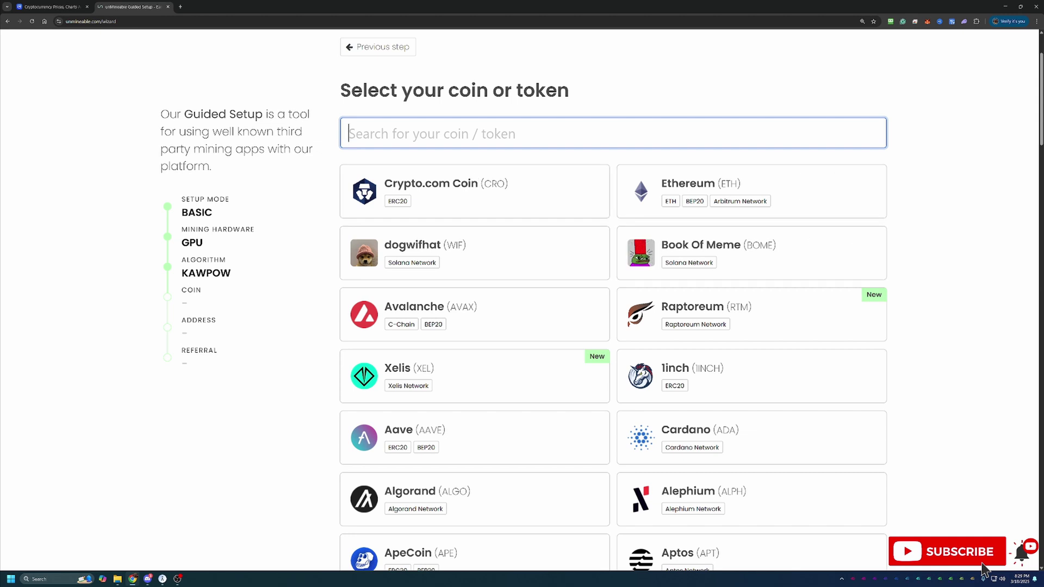
click(984, 571)
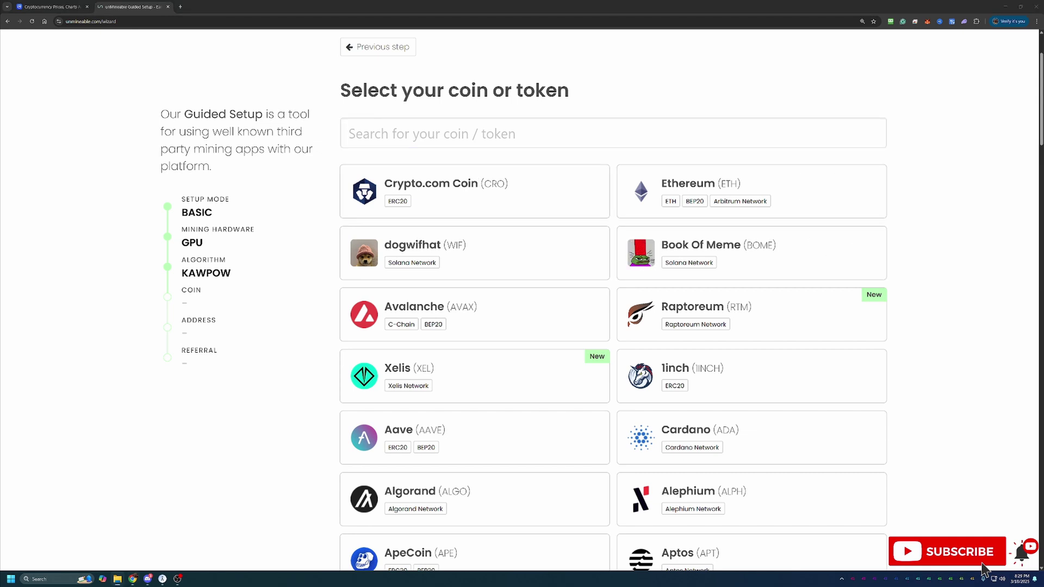
click(487, 185)
Paste the CRO wallet address into the address field and continue
click(456, 234)
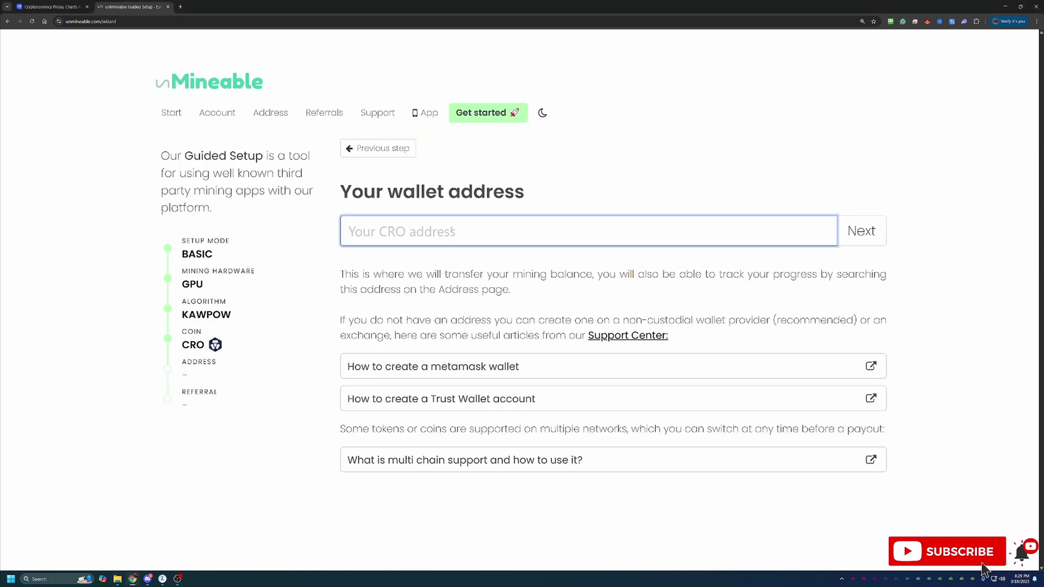
text(0x1825d24779899C82e2EdA5fcFF9991E4600989E4)
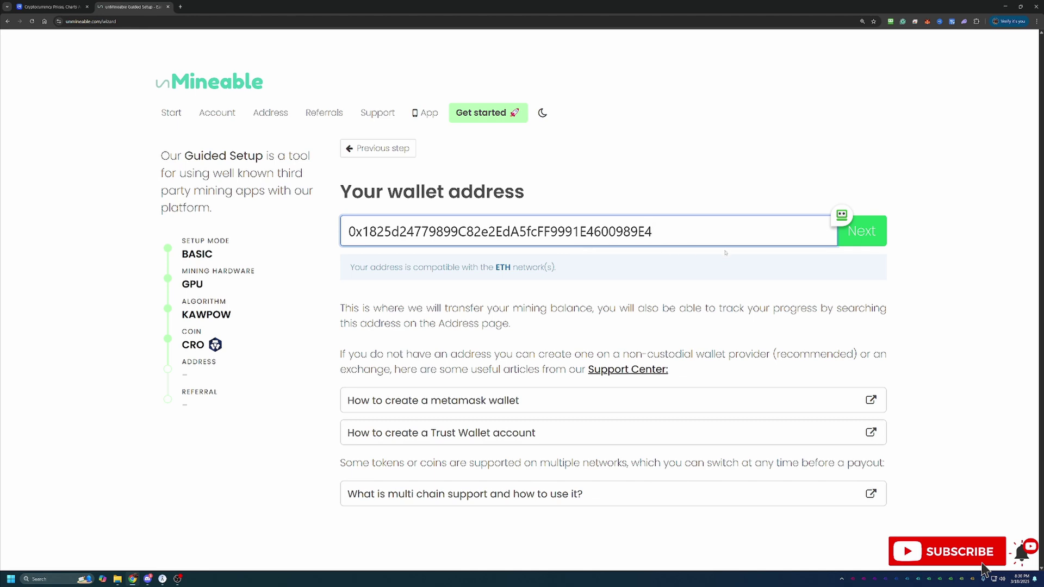
click(875, 241)
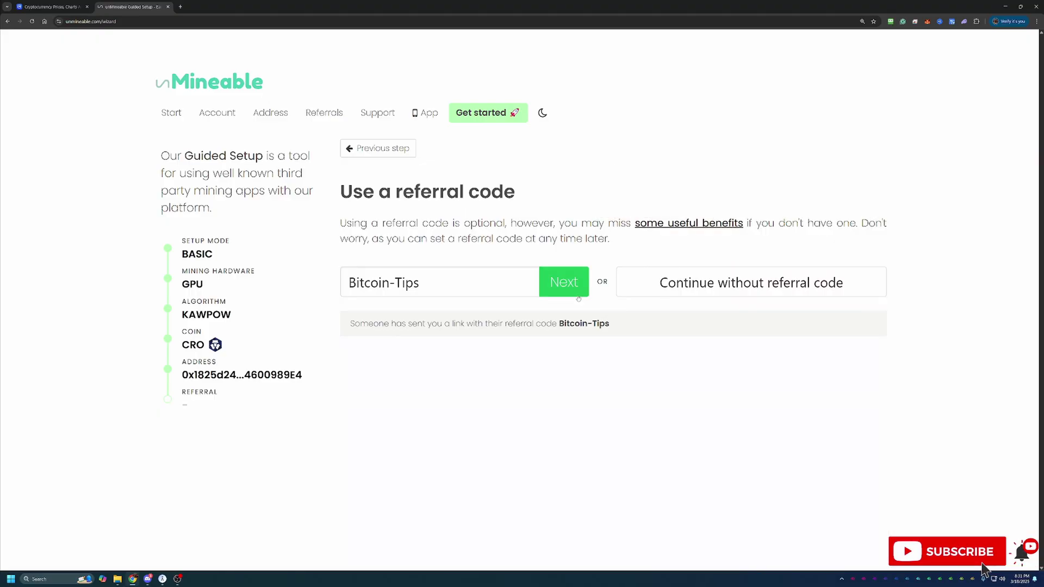
click(579, 294)
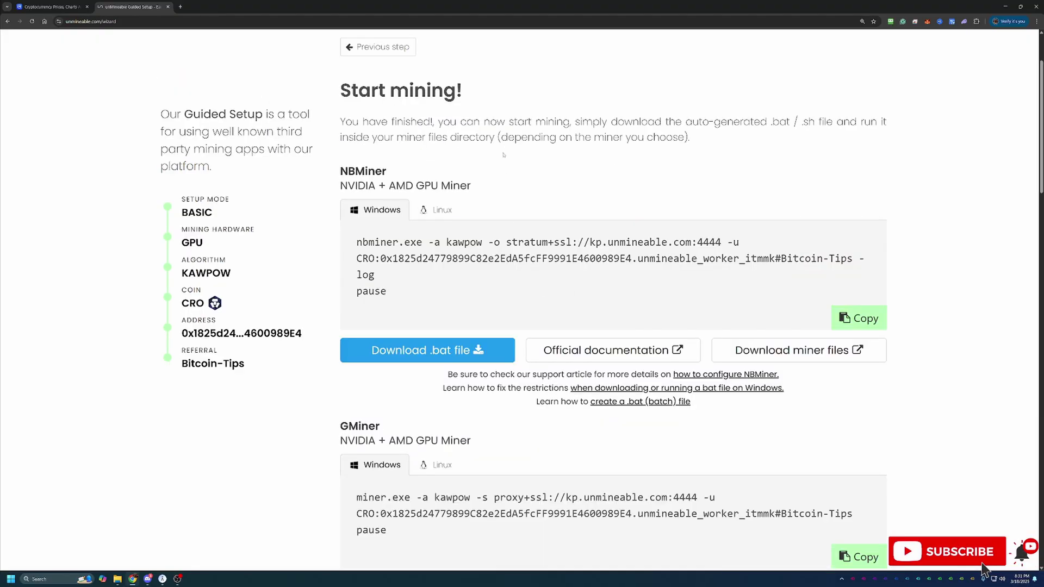
scroll(503, 159, down, 1)
scroll(518, 196, down, 2)
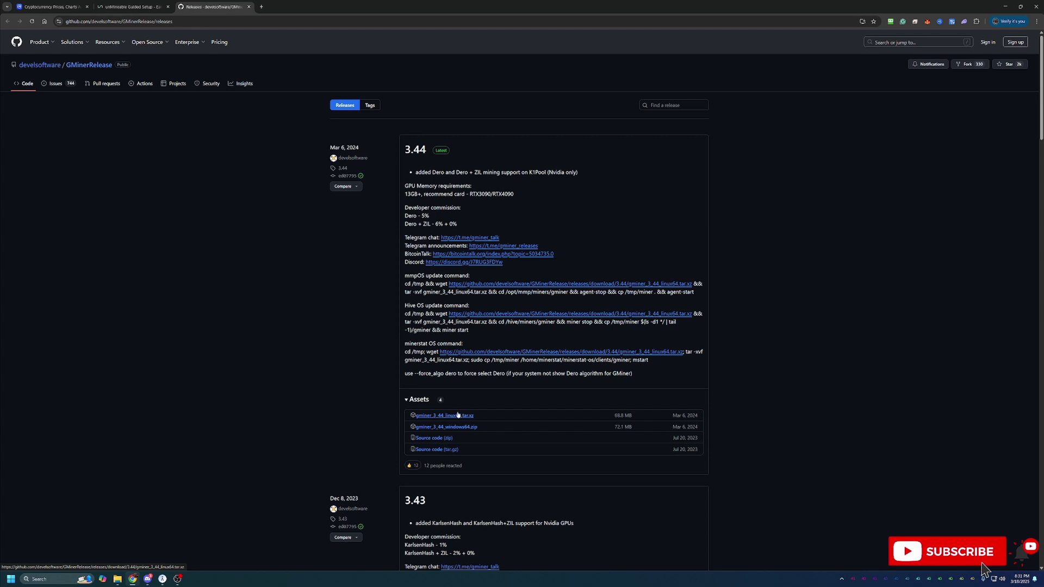
Download GMiner's CRO .bat file from unMineable, keeping the unverified download
click(145, 3)
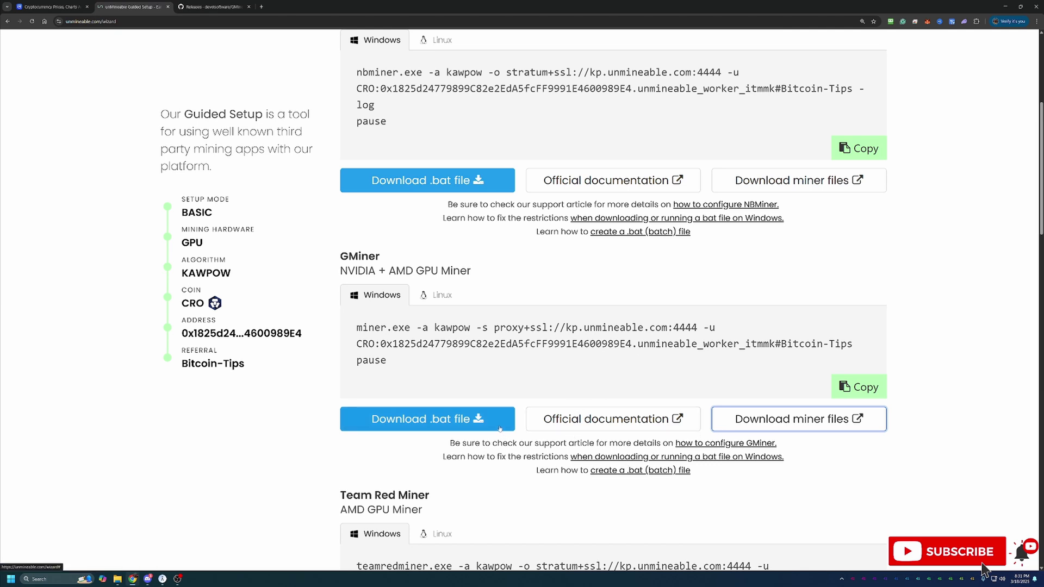
click(430, 427)
click(904, 52)
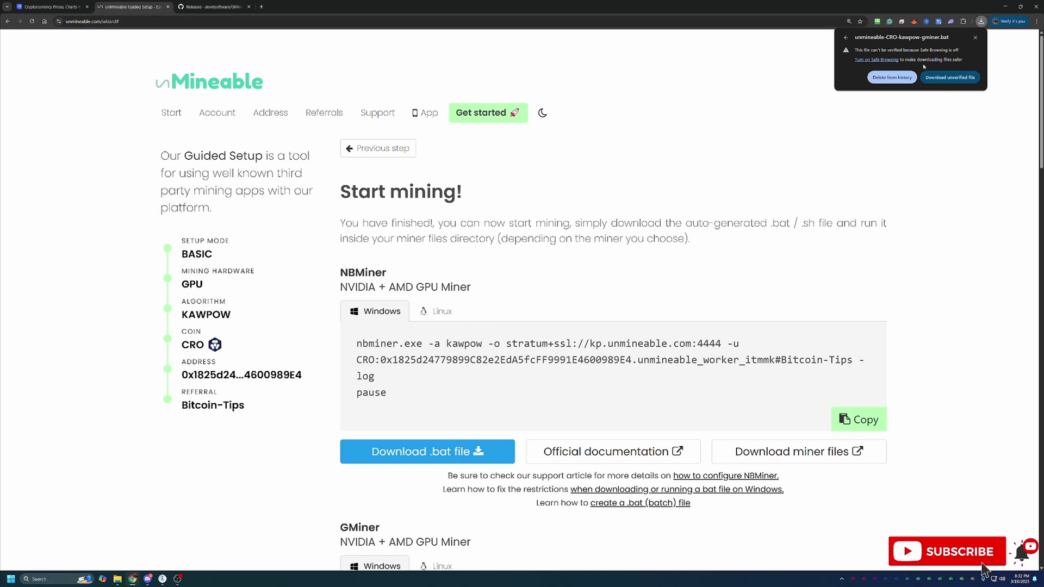
click(939, 78)
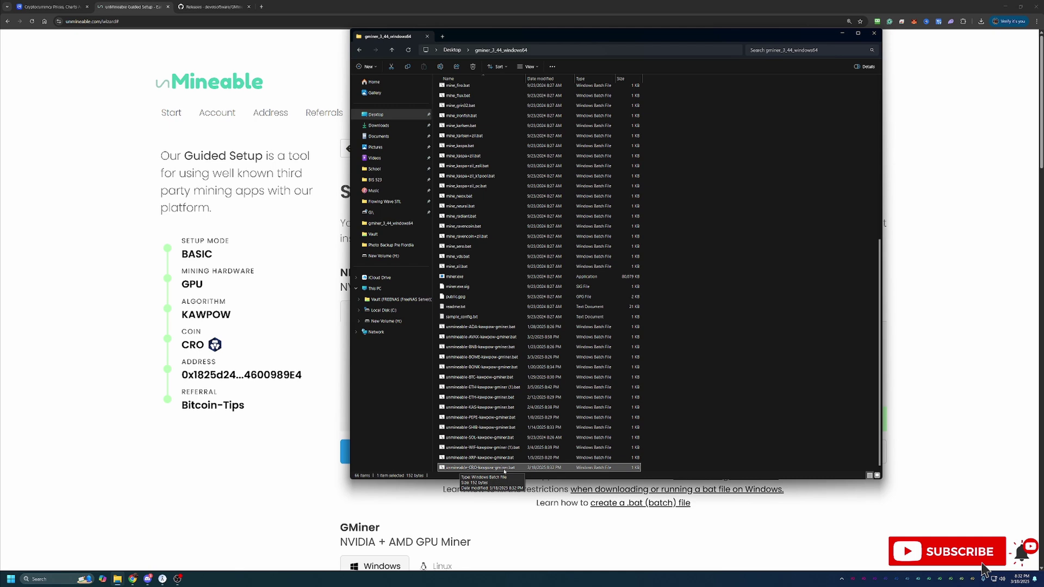
Launch unmineable-CRO-kawpow-gminer.bat and expand the SmartScreen warning's details
double_click(505, 468)
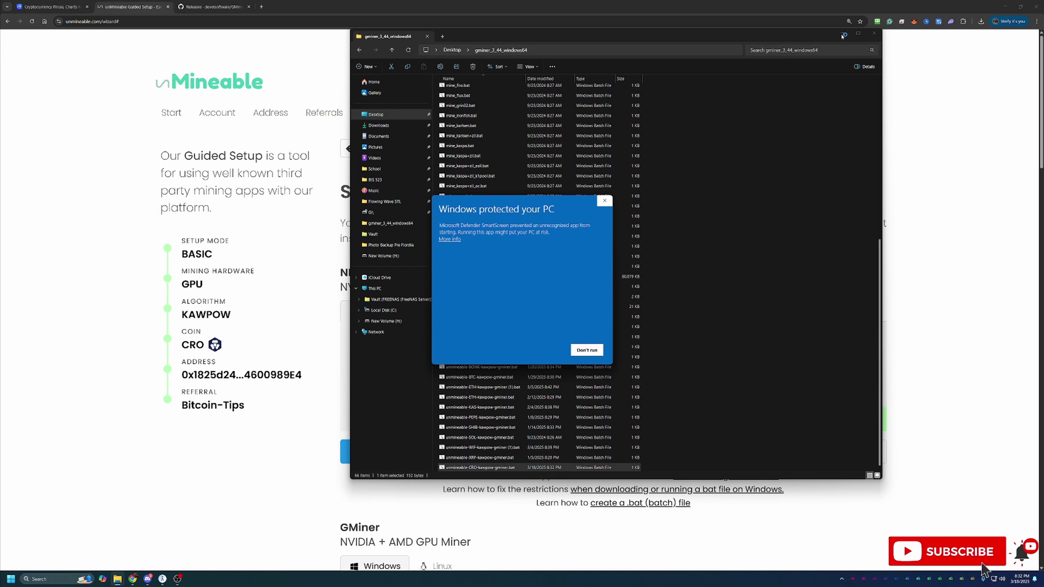
click(456, 240)
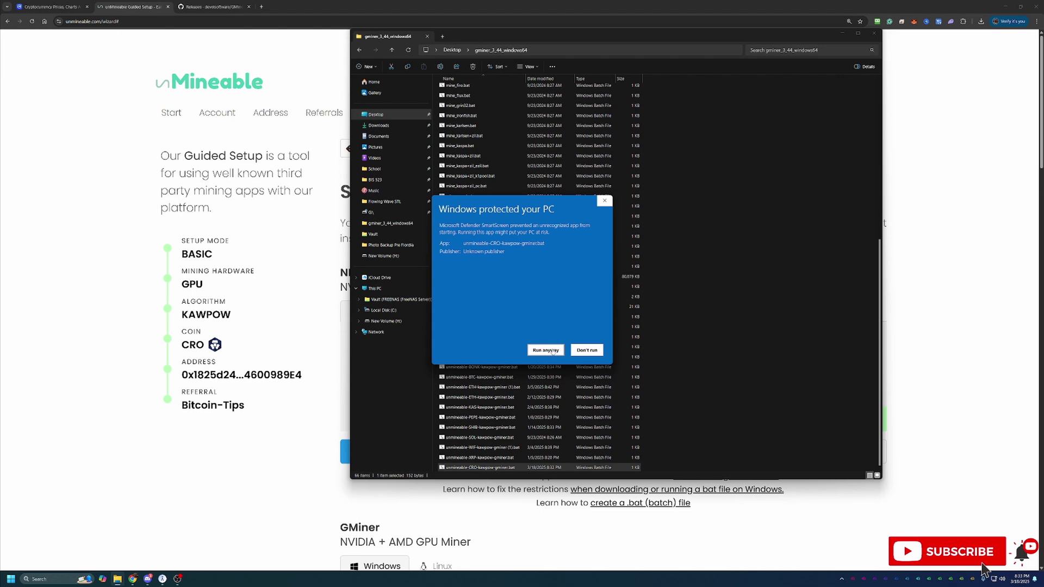
Run the batch file despite the SmartScreen warning and move File Explorer aside
click(553, 351)
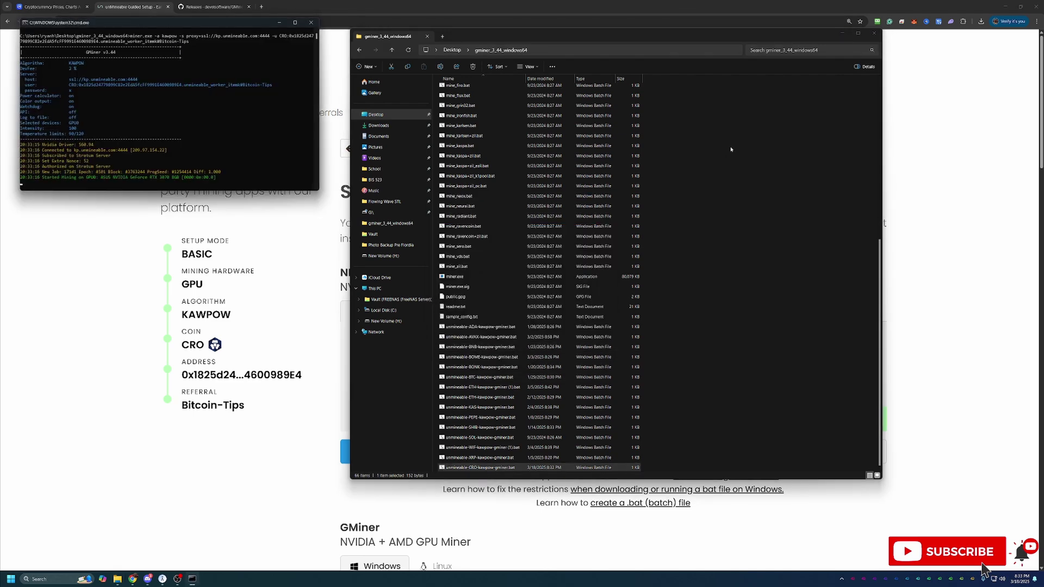
click(842, 33)
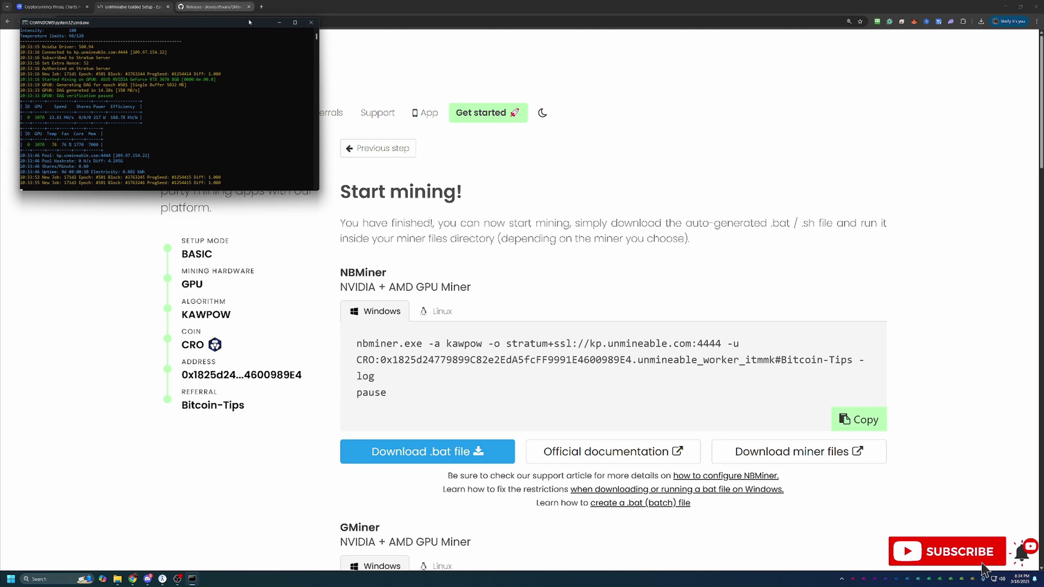
Move the GMiner console to the screen centre and close it
drag(249, 26, 442, 230)
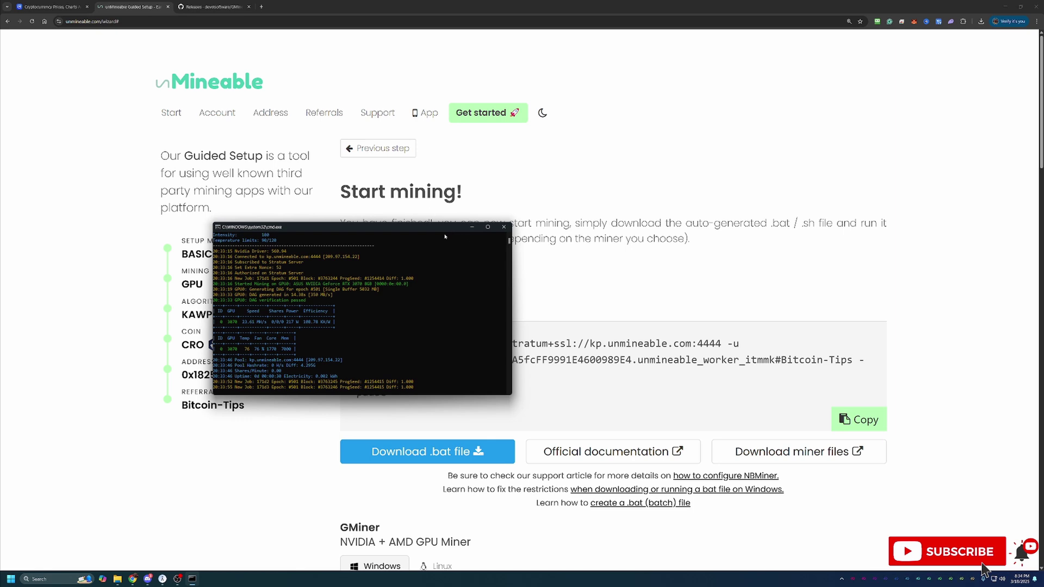
click(504, 228)
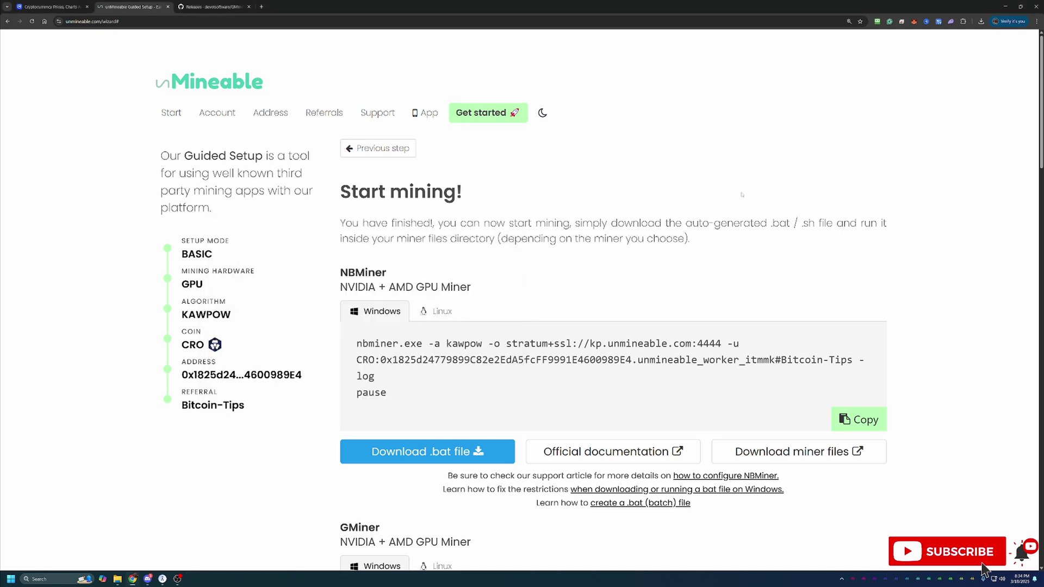